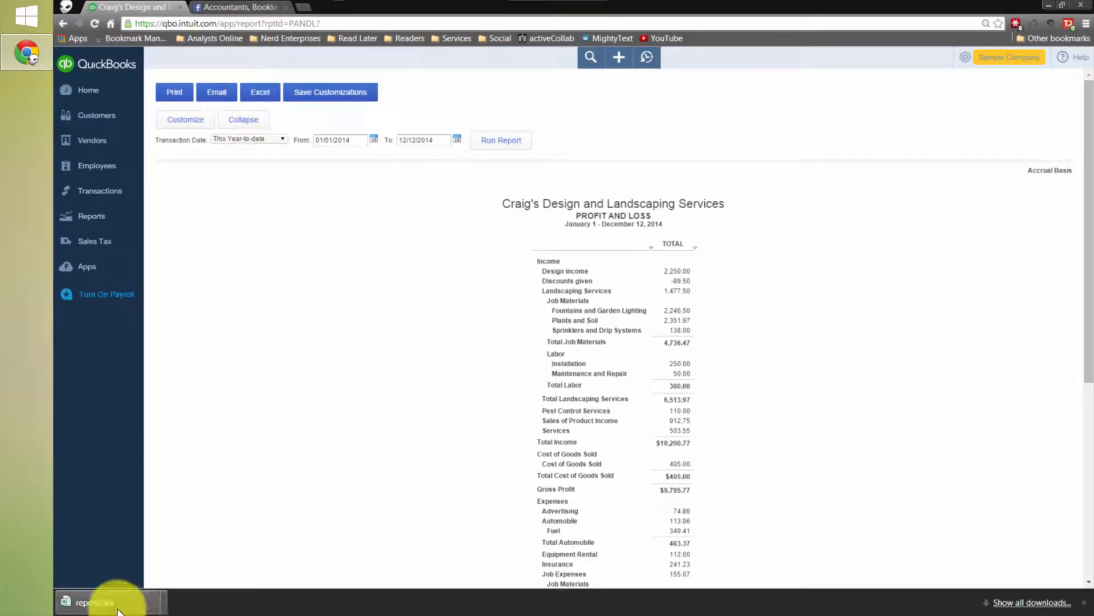
# Open the downloaded Profit and Loss report in Excel and enable editing
pyautogui.click(89, 602)
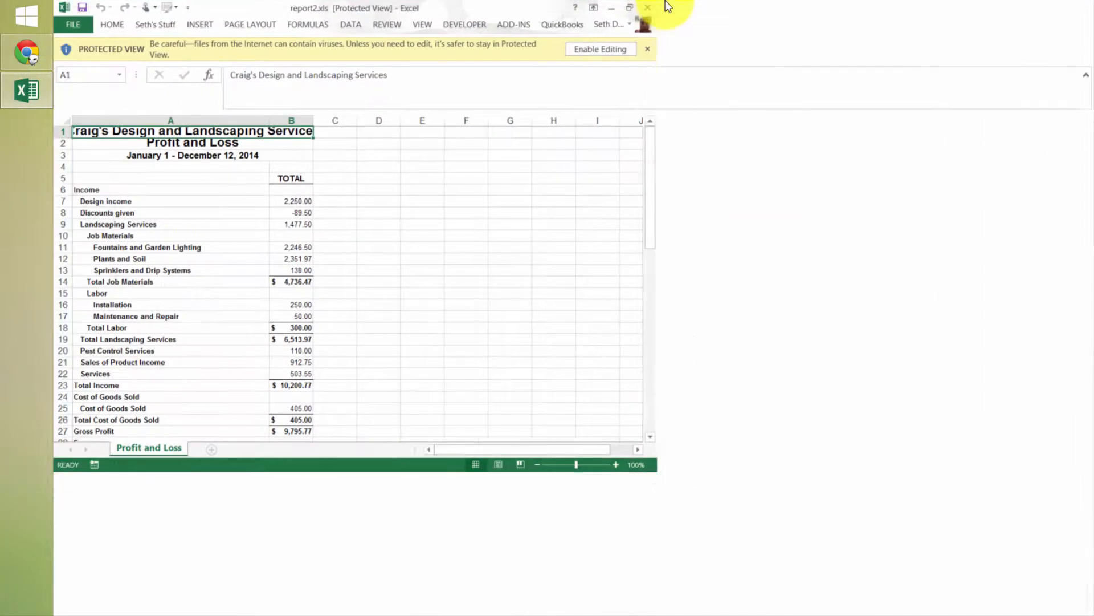
pyautogui.click(610, 47)
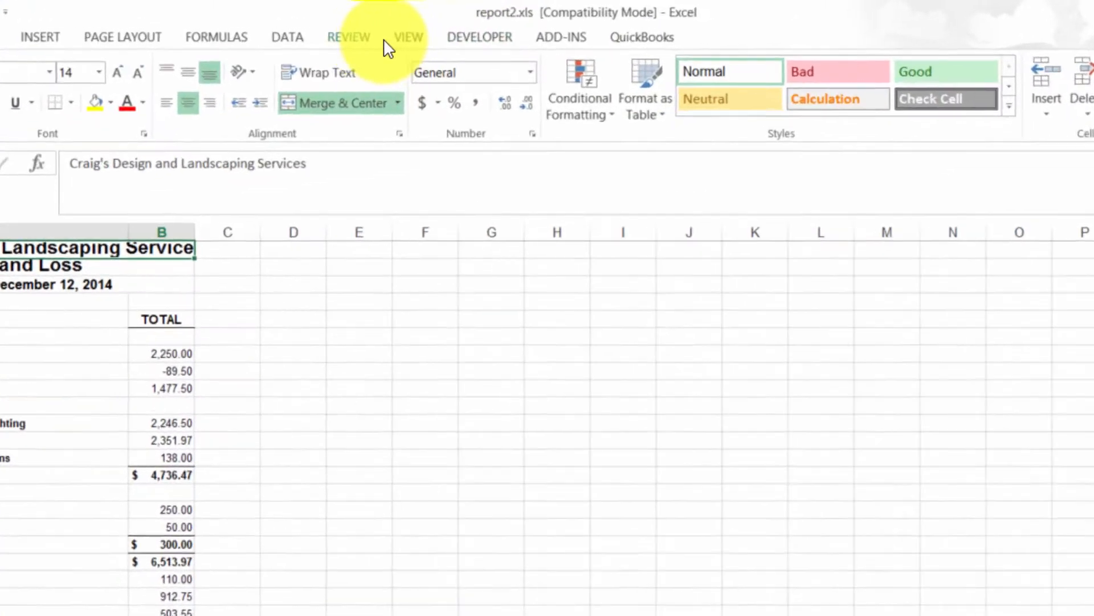
# Check in the ribbon customization options that Developer is enabled under Main Tabs
pyautogui.click(450, 50)
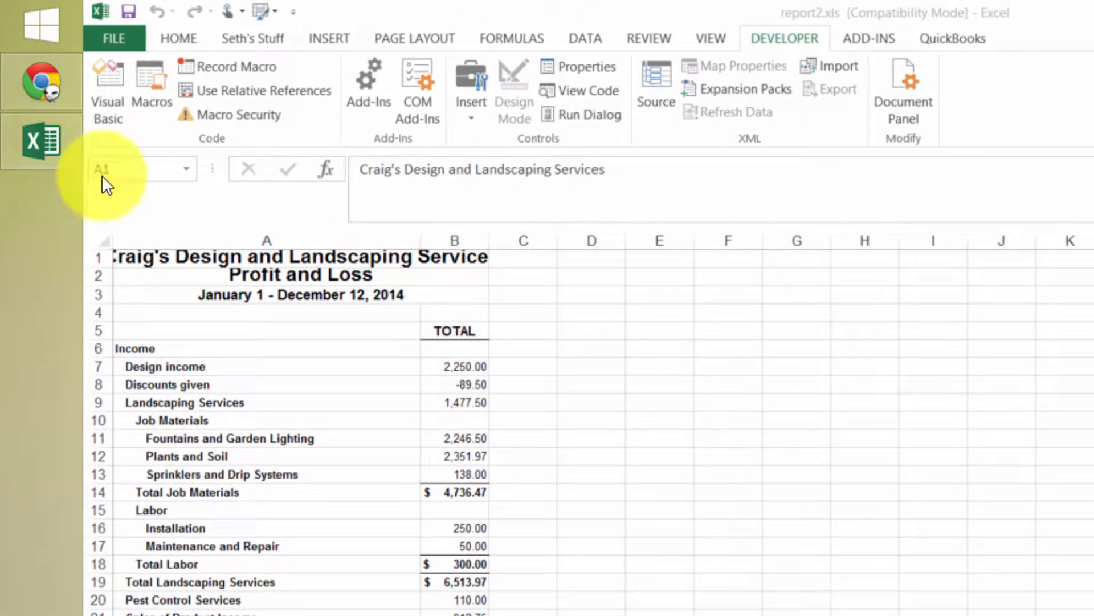
pyautogui.click(787, 40)
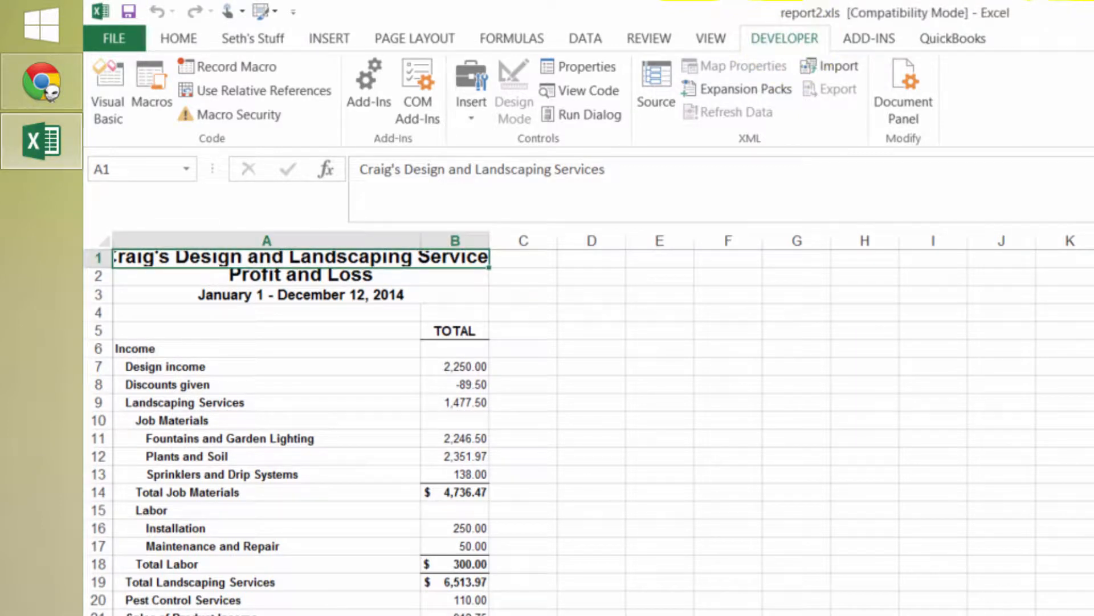
pyautogui.rightClick(713, 32)
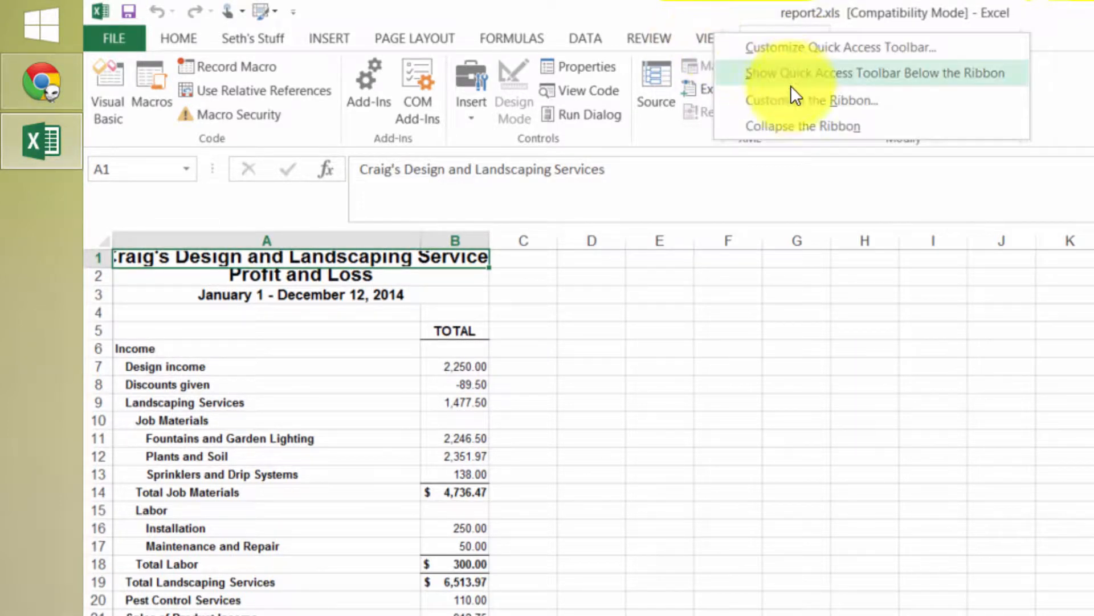
pyautogui.click(798, 100)
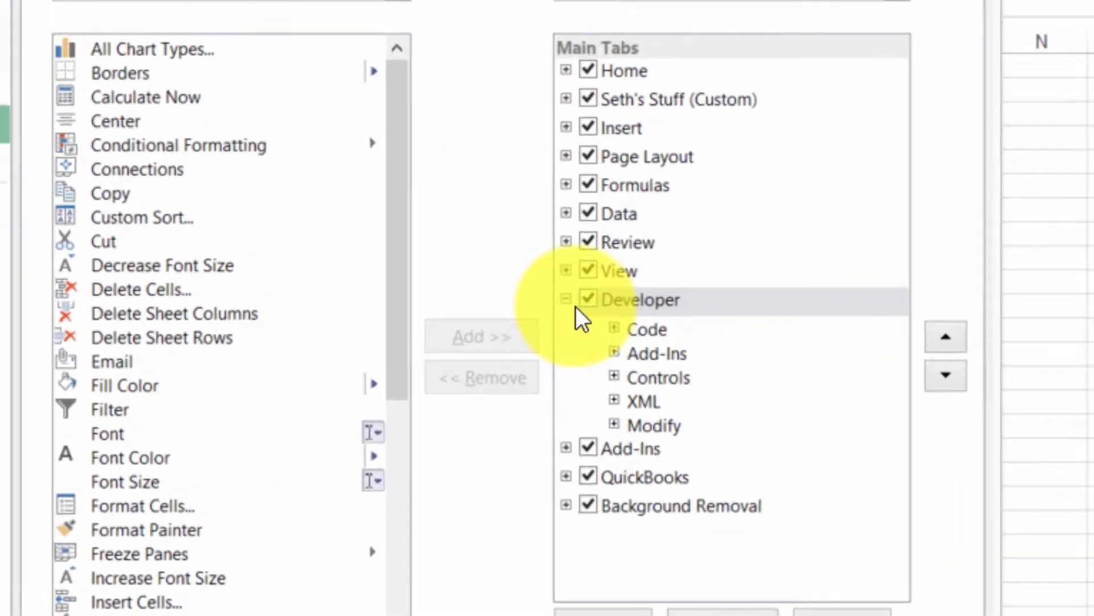
pyautogui.click(622, 305)
pyautogui.click(566, 296)
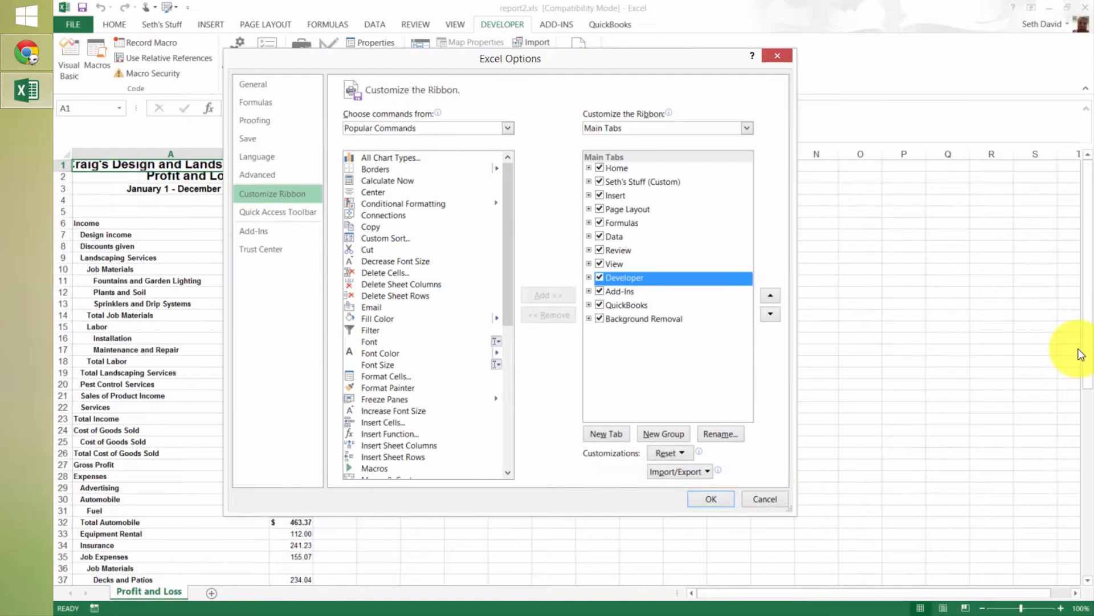
pyautogui.click(569, 294)
pyautogui.click(711, 498)
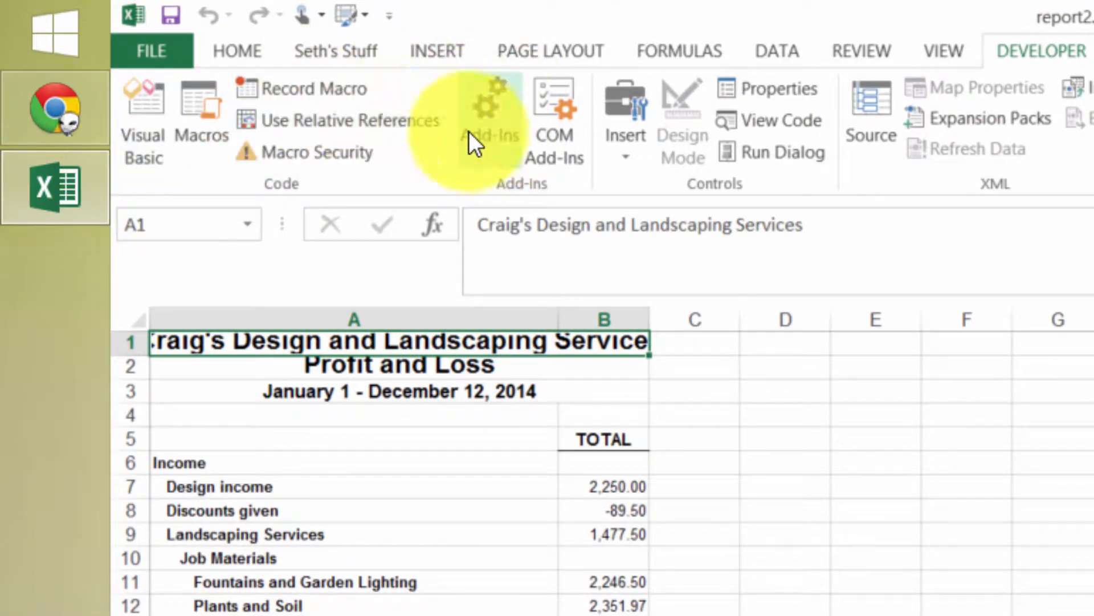
# Turn on relative references for macro recording, and view the finished QBO PL Report workbook before closing it
pyautogui.click(332, 121)
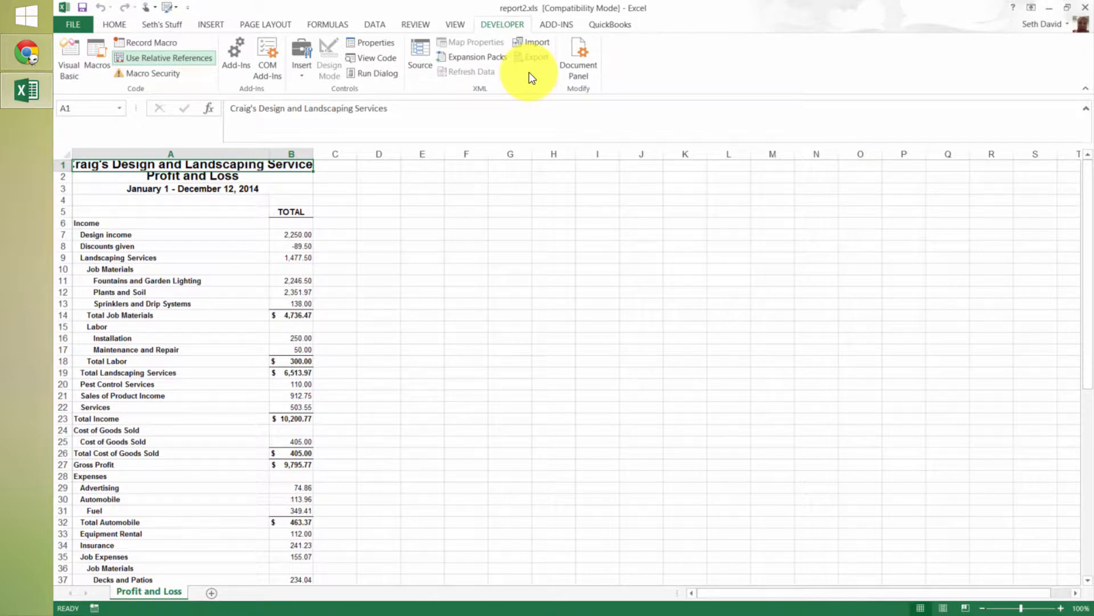
pyautogui.click(155, 42)
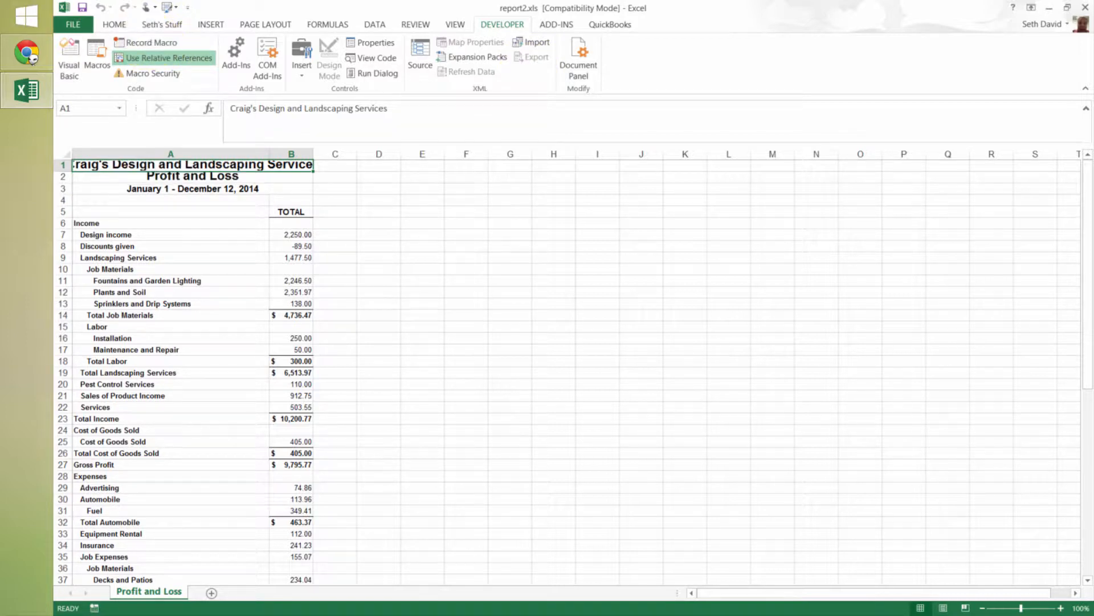
pyautogui.moveTo(392, 92); pyautogui.dragTo(617, 6)
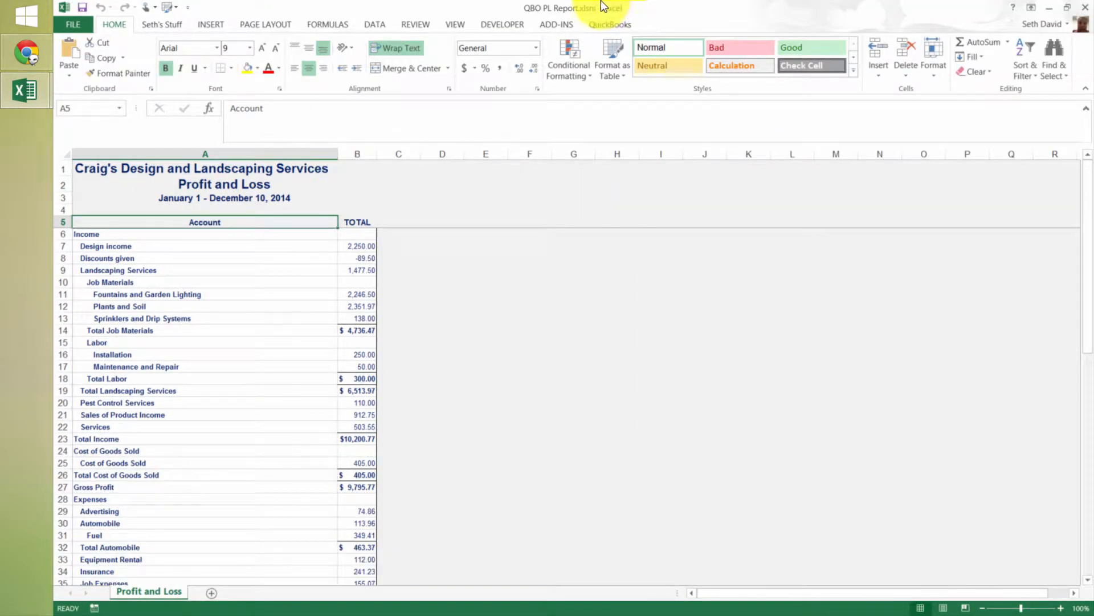
pyautogui.click(1084, 9)
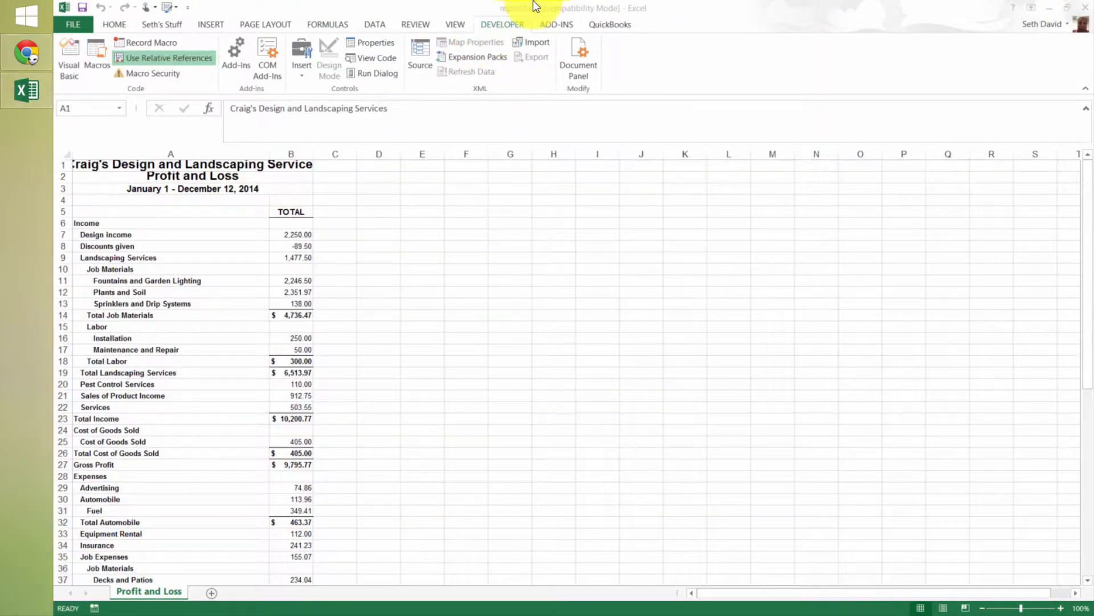
# Start recording a macro named PL_QBO, stored in this workbook
pyautogui.click(149, 42)
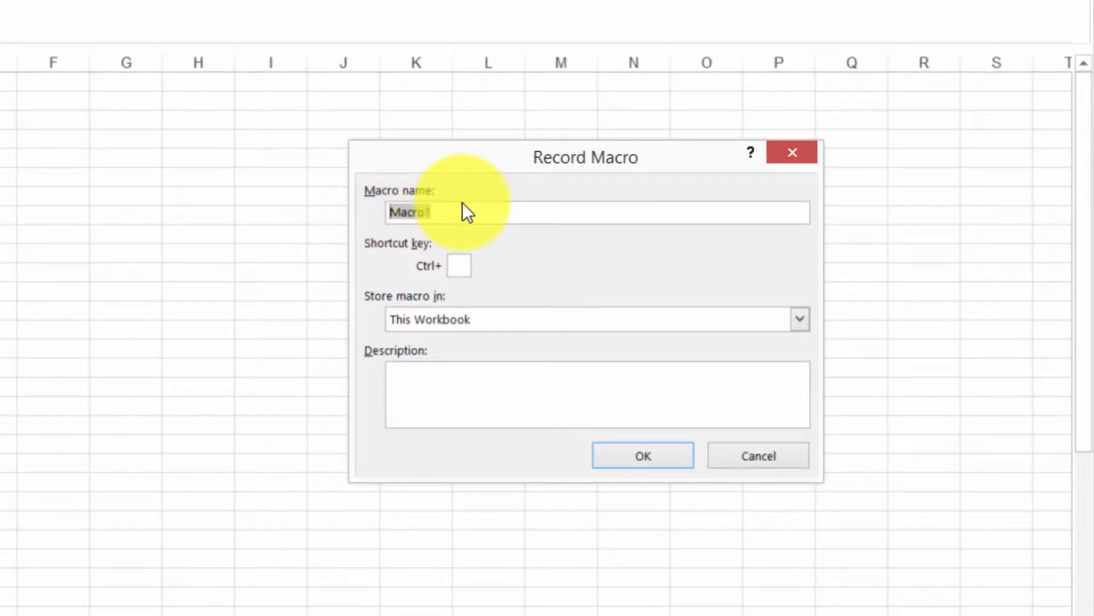
pyautogui.write('PL_')
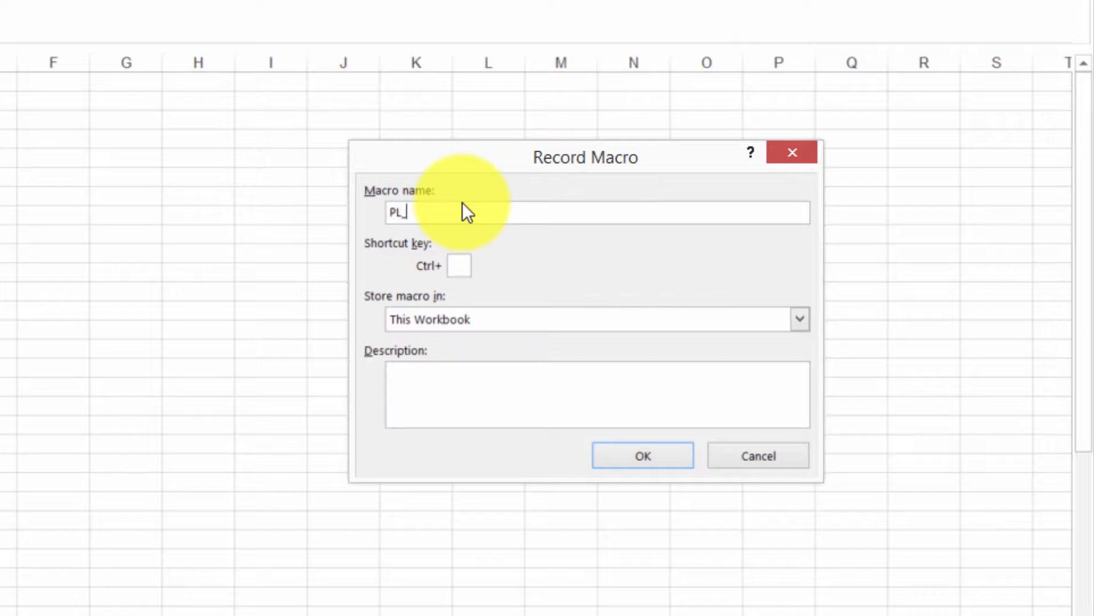
pyautogui.write('QBO')
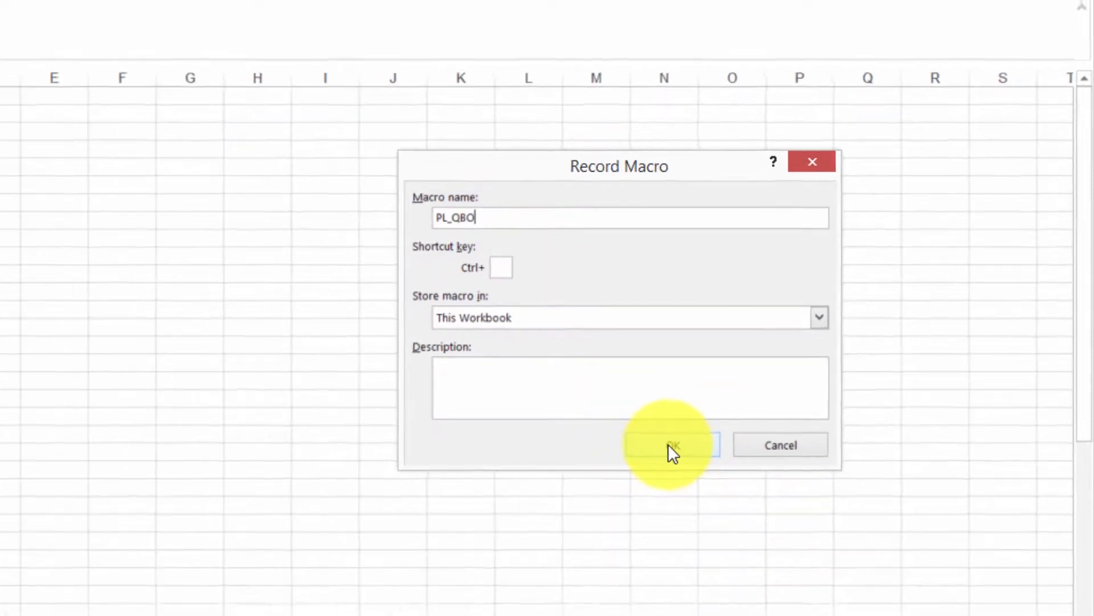
pyautogui.click(671, 446)
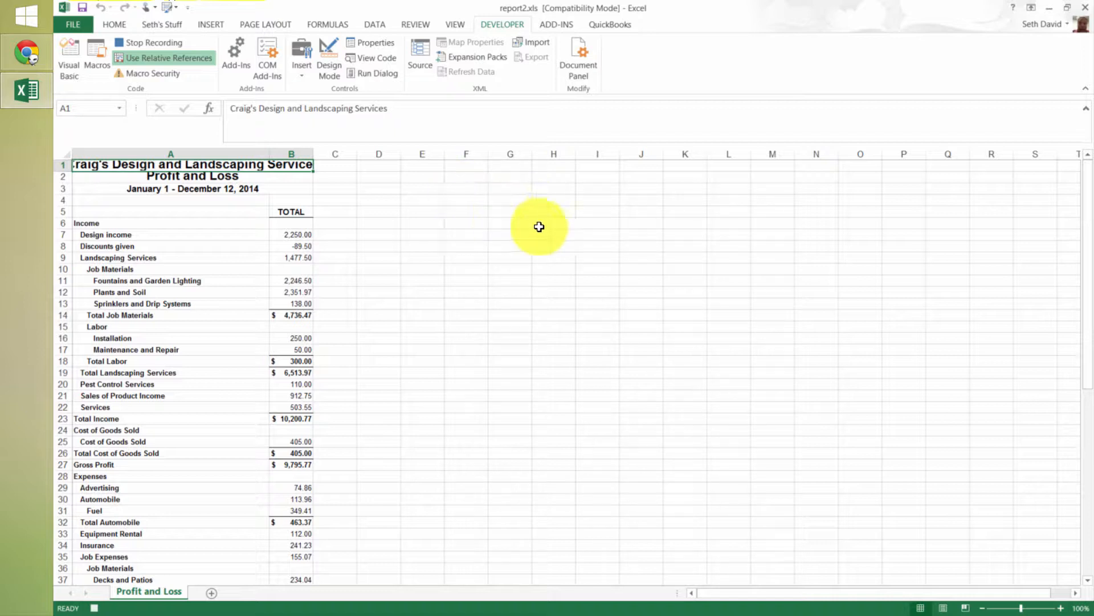
# Go to cell A1 with the Go To command while the macro is recording
pyautogui.press('F5')
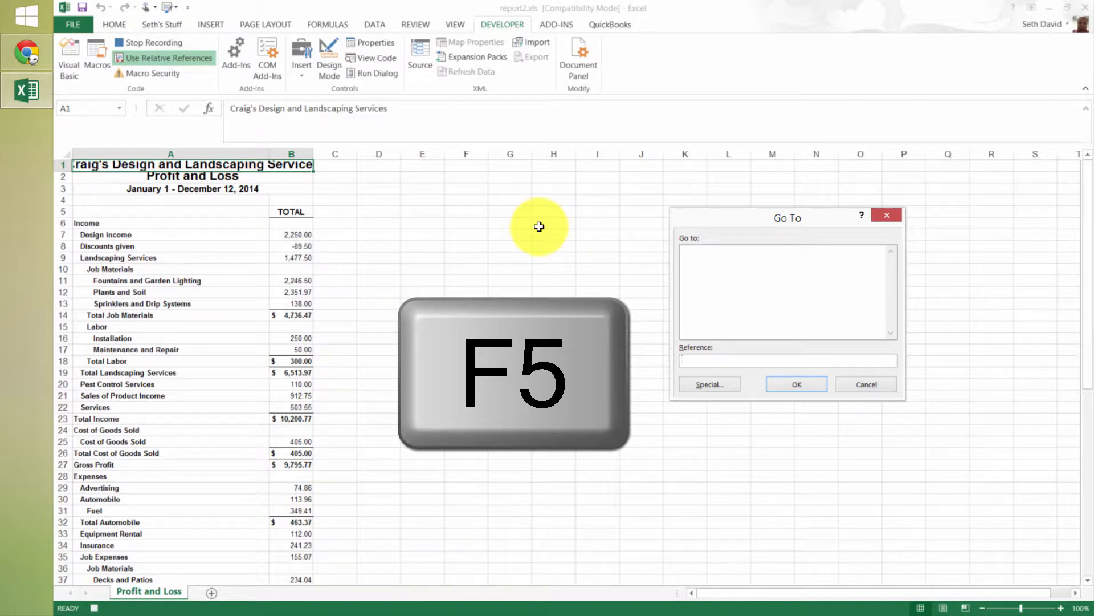
pyautogui.write('a1')
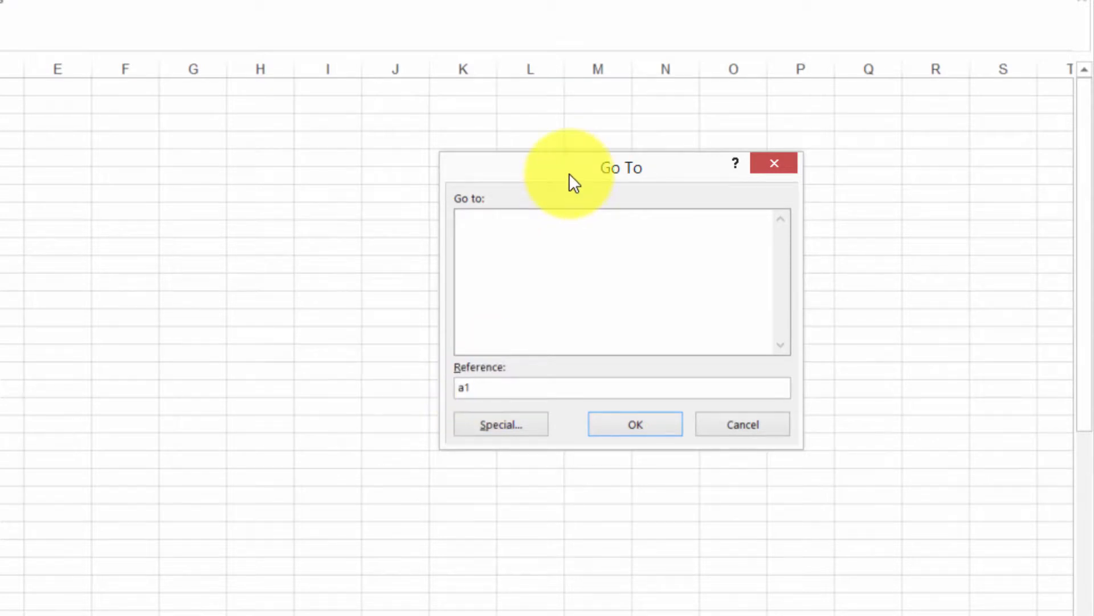
pyautogui.doubleClick(491, 386)
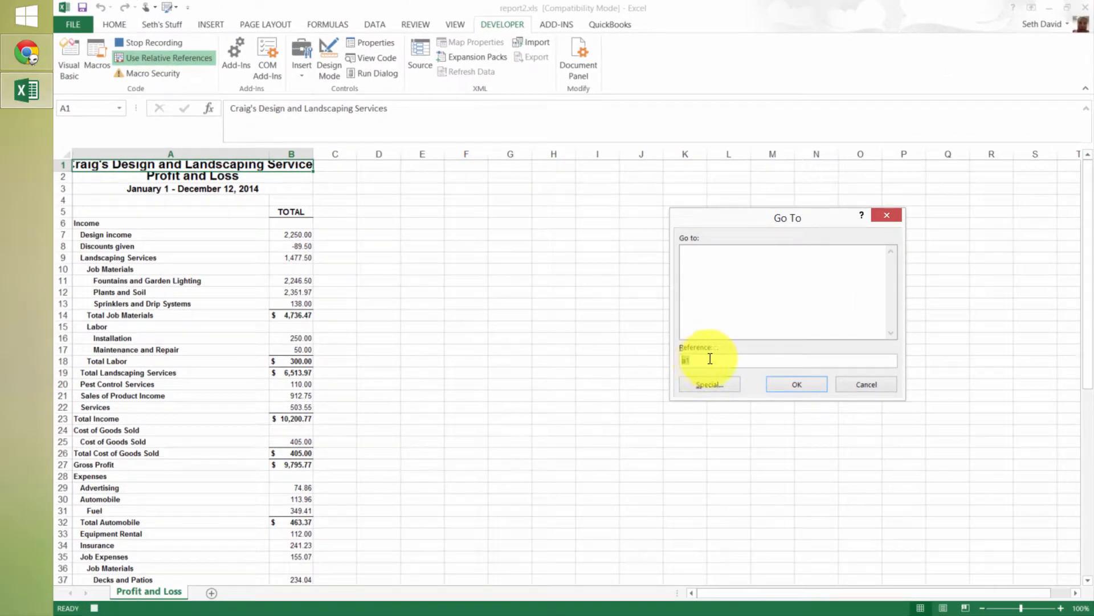
pyautogui.click(794, 387)
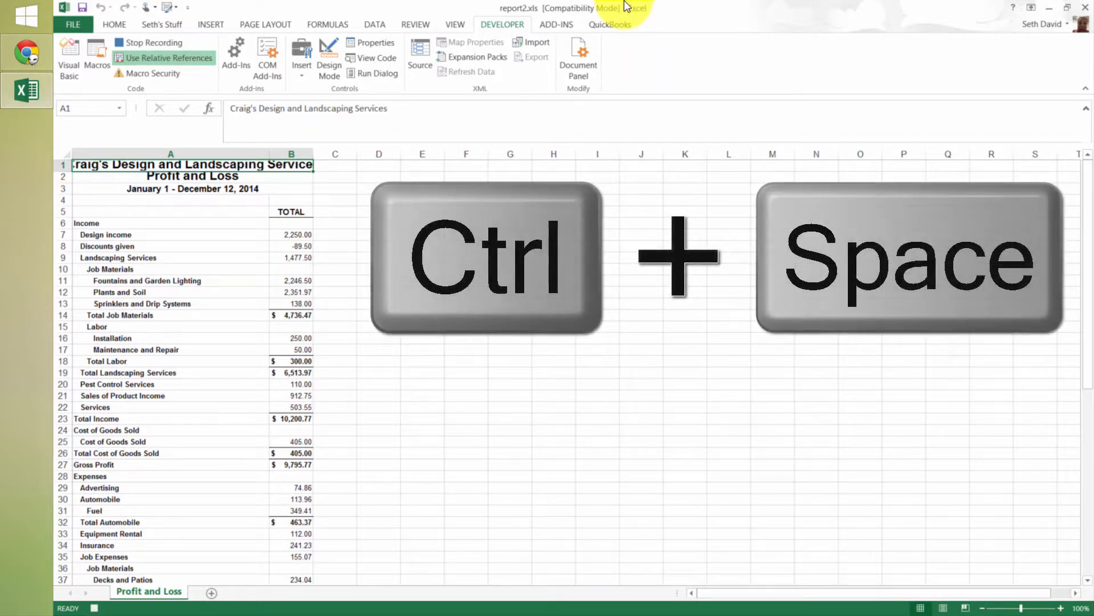
# Apply a light gray fill and dark blue font color to all columns of the sheet
pyautogui.hotkey('ctrl', 'space')
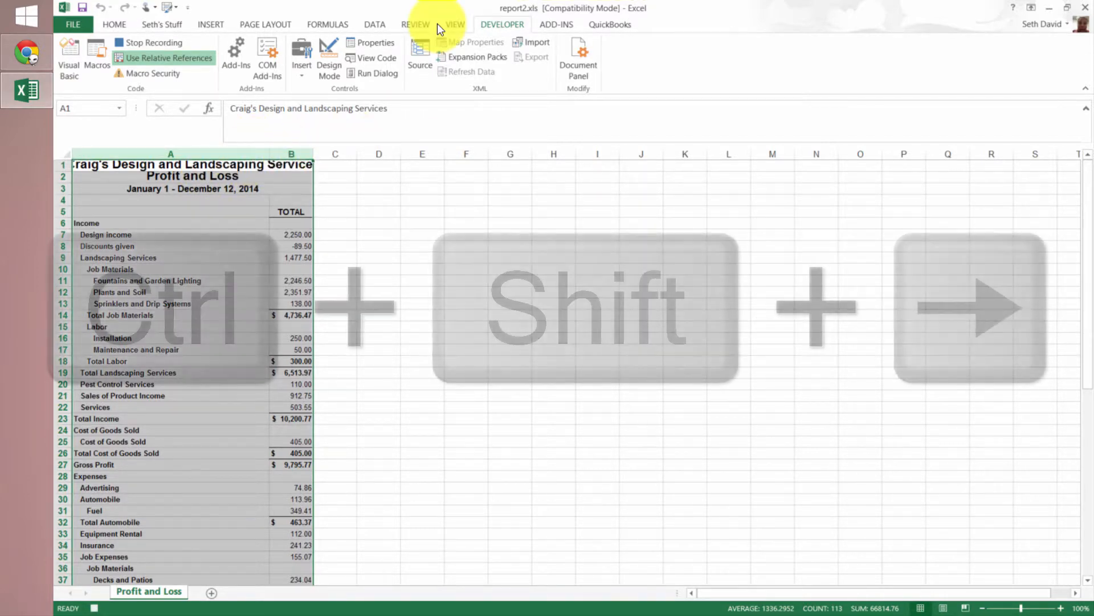
pyautogui.hotkey('ctrl', 'shift', 'Right')
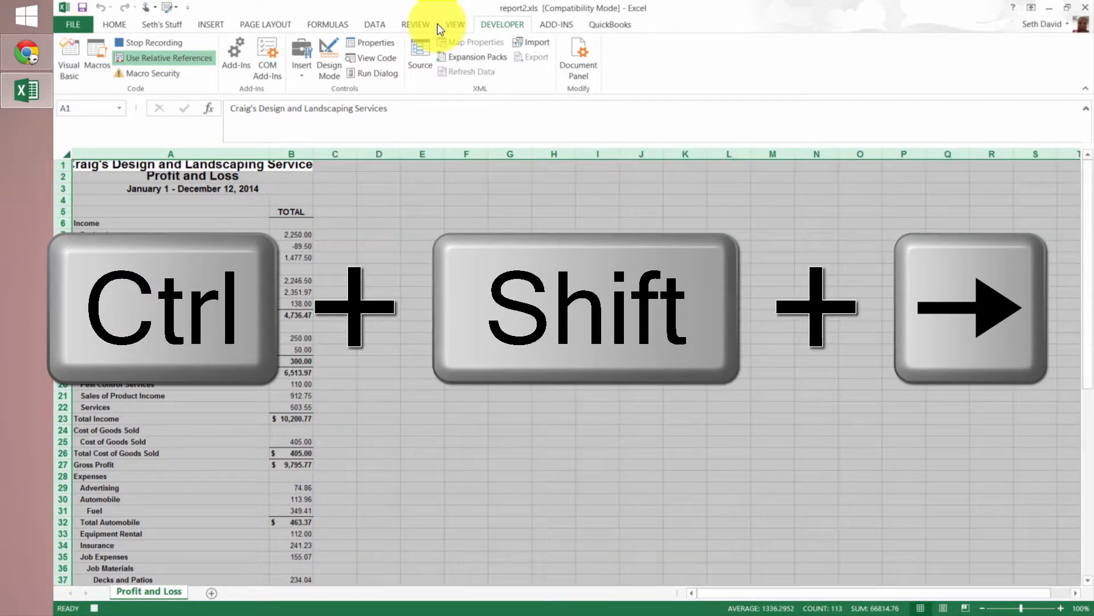
pyautogui.click(114, 24)
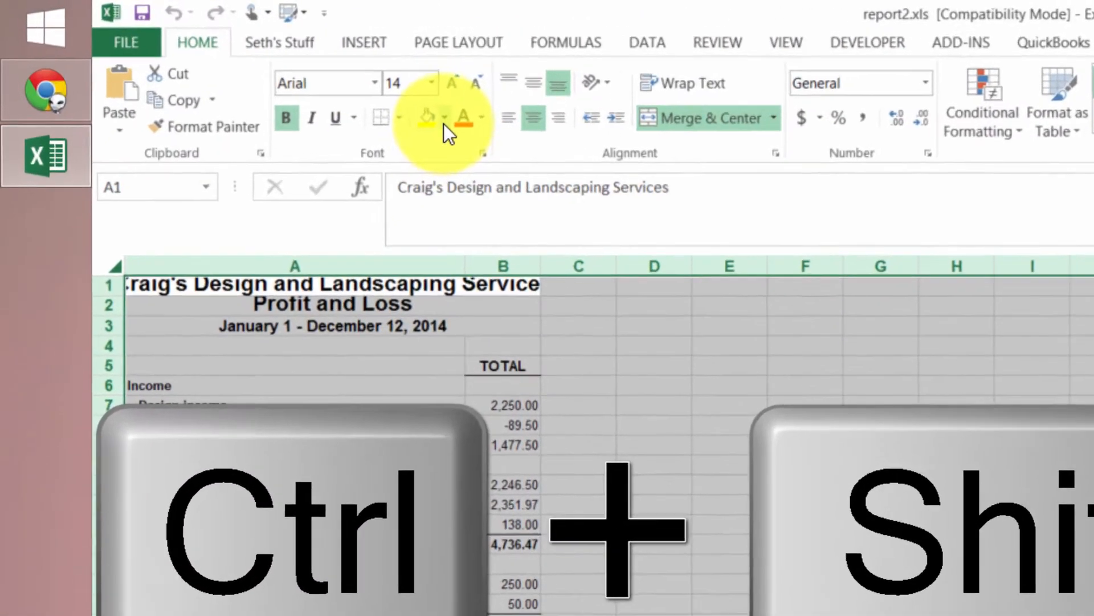
pyautogui.click(257, 68)
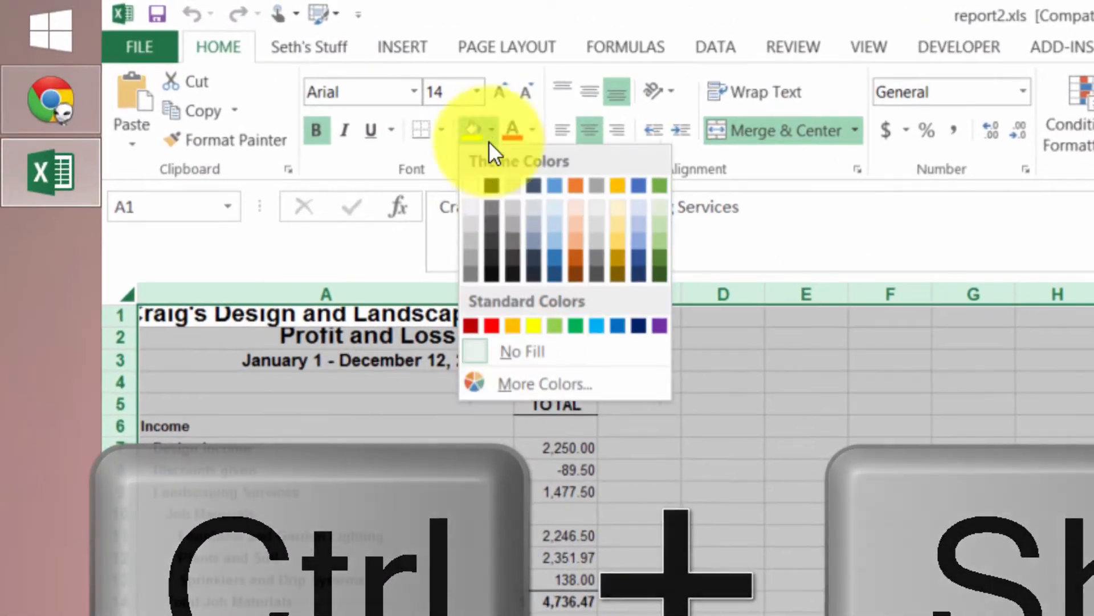
pyautogui.click(474, 236)
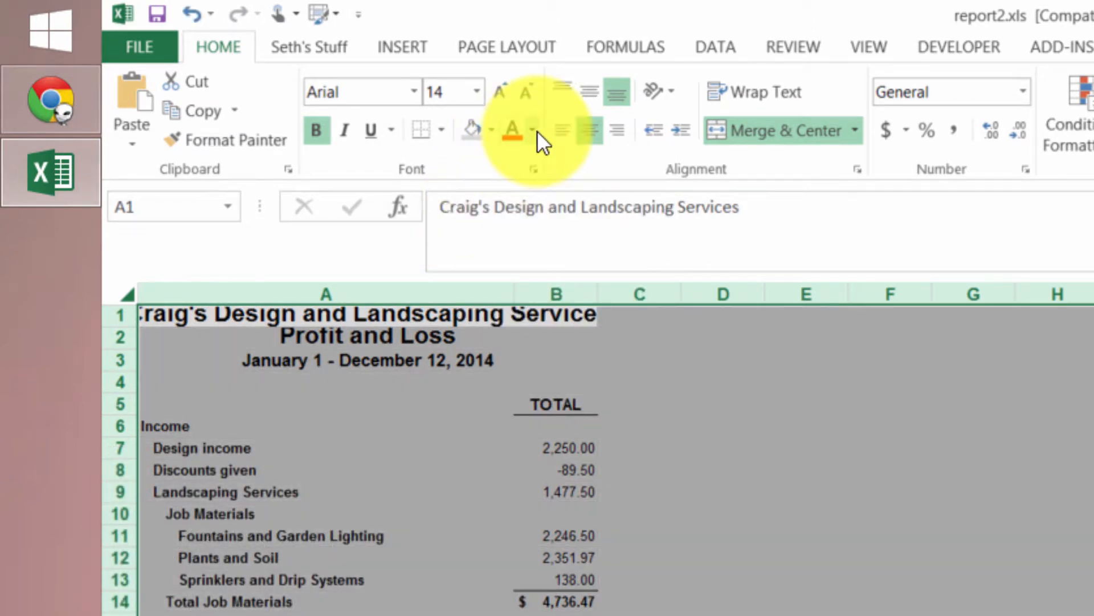
pyautogui.click(533, 130)
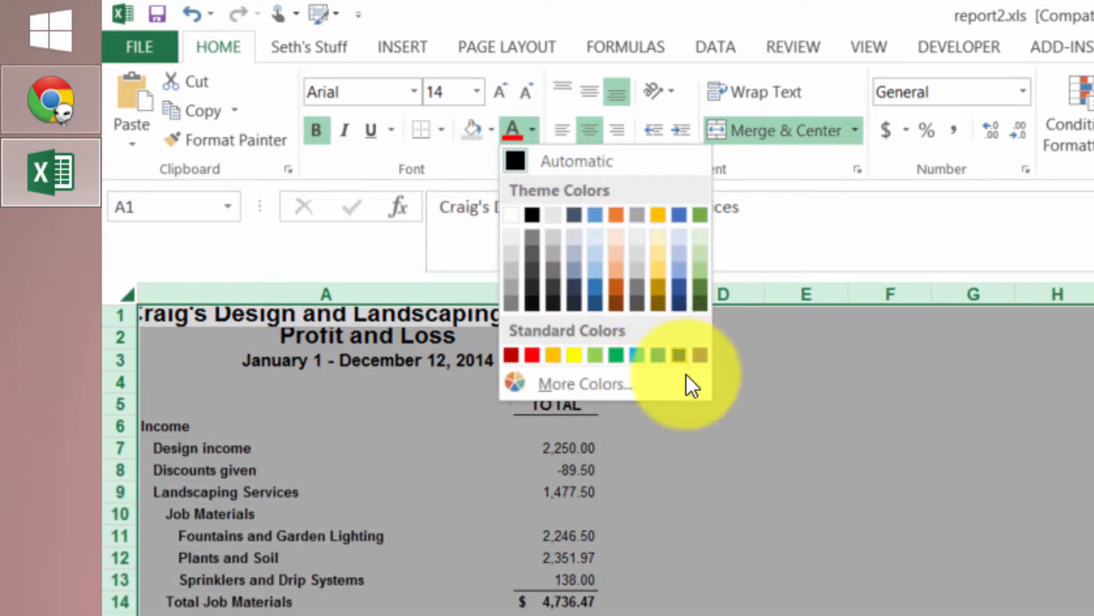
pyautogui.click(681, 353)
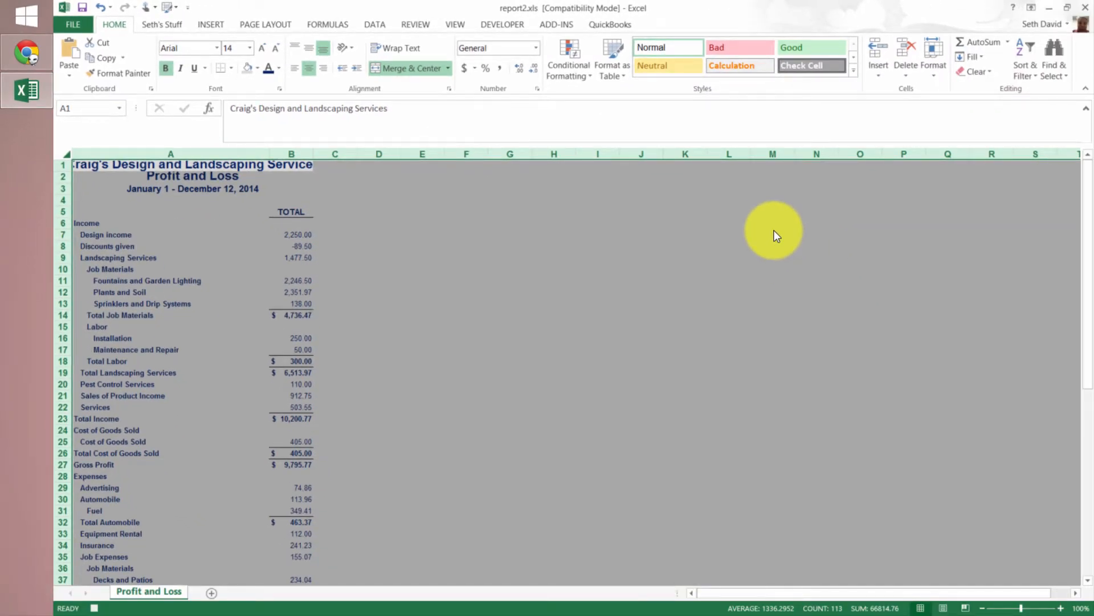
# Remove the fill from the report data in A6:B63 and add outside borders around it
pyautogui.hotkey('ctrl', 'Home')
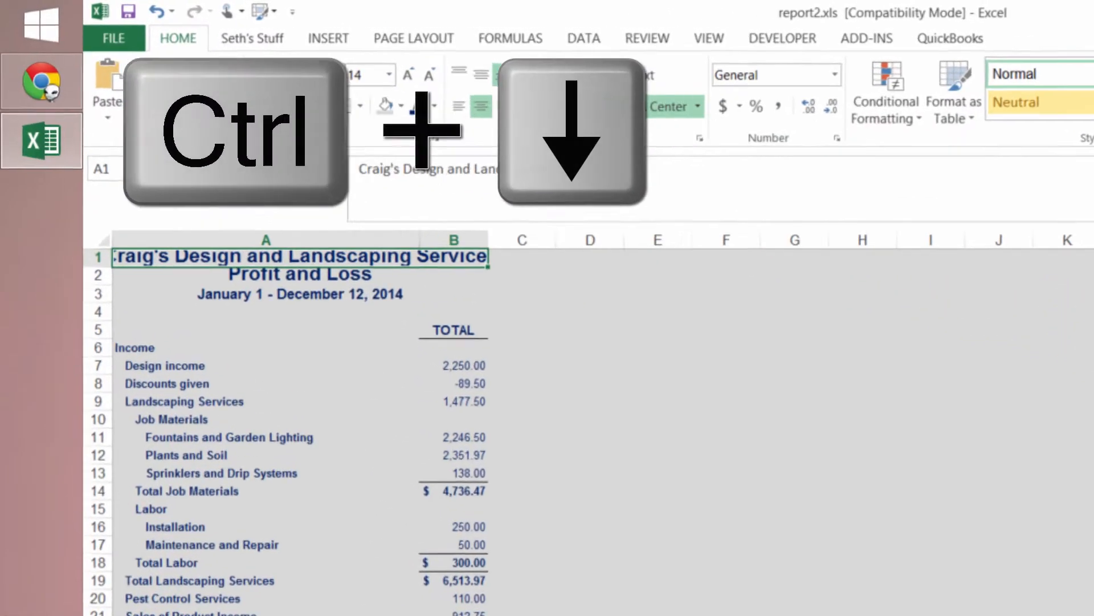
pyautogui.hotkey('ctrl', 'Down')
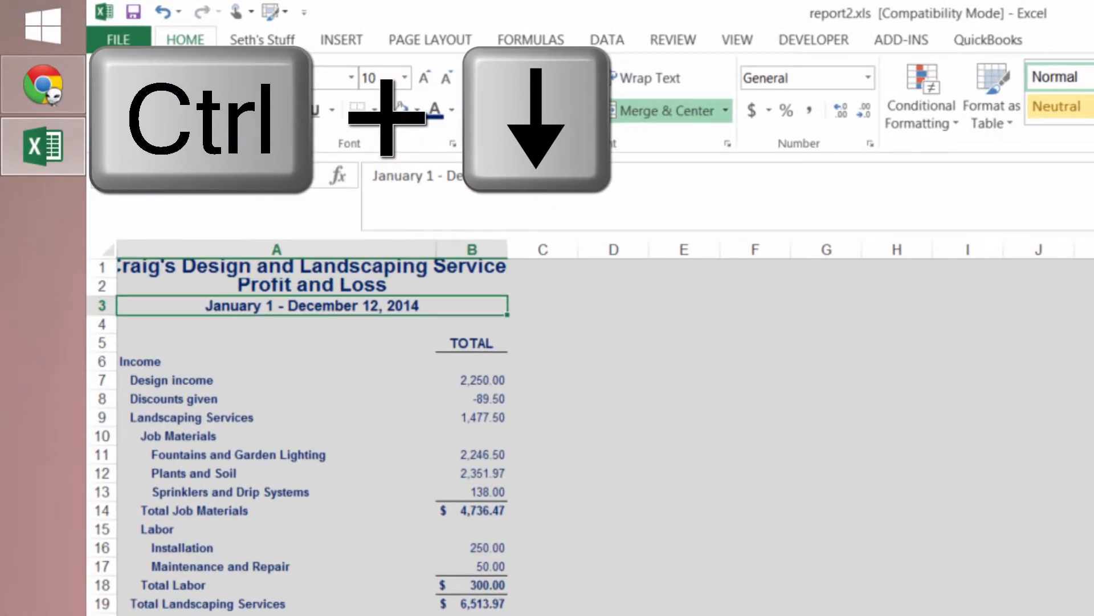
pyautogui.hotkey('ctrl', 'Down')
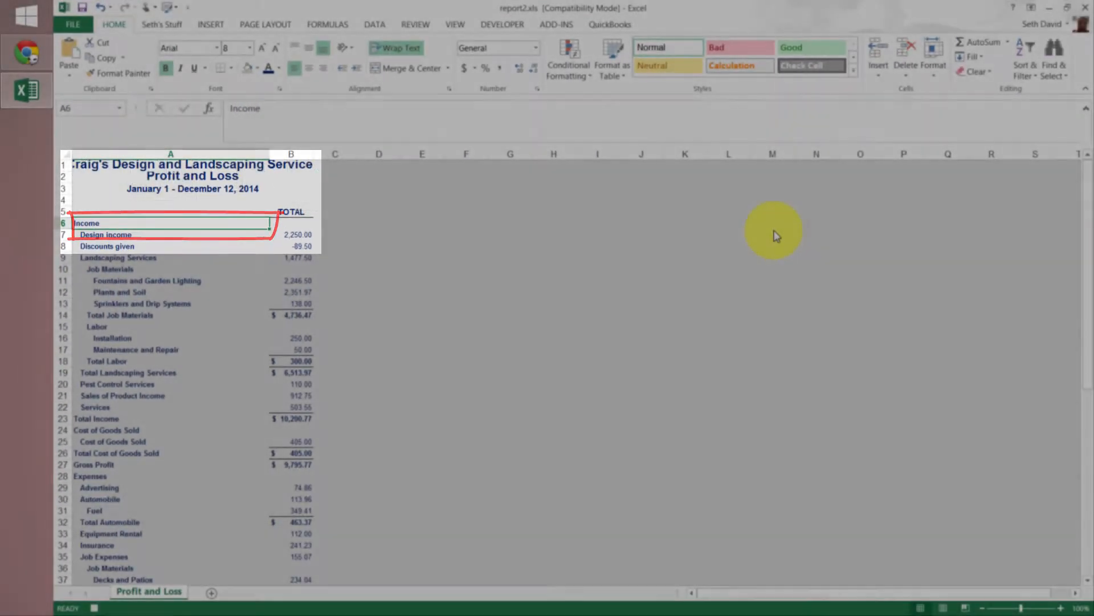
pyautogui.hotkey('ctrl', 'shift', 'Down')
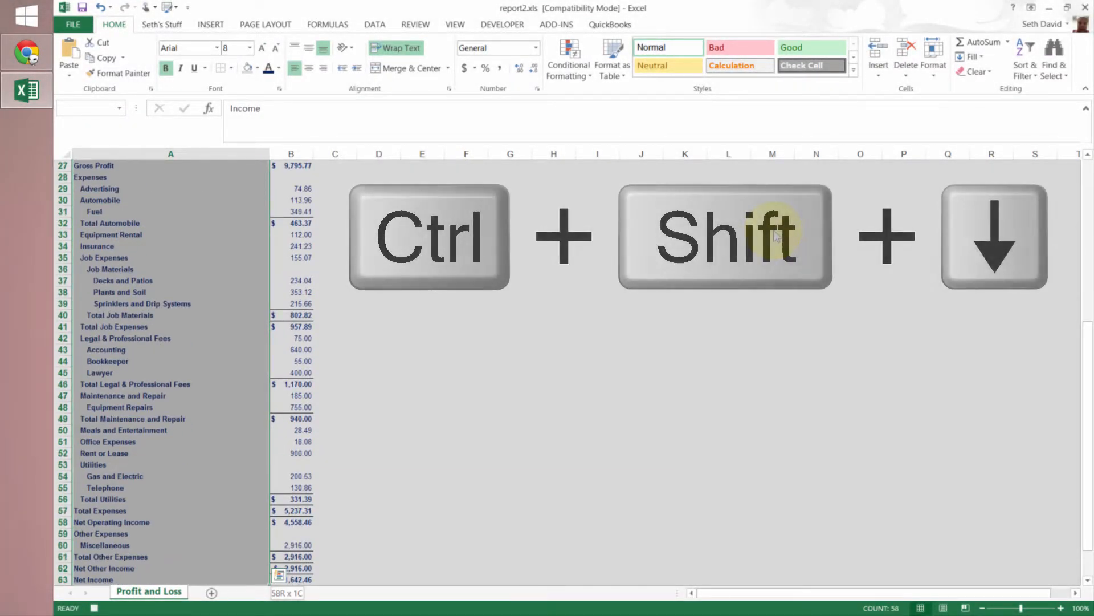
pyautogui.hotkey('shift', 'Right')
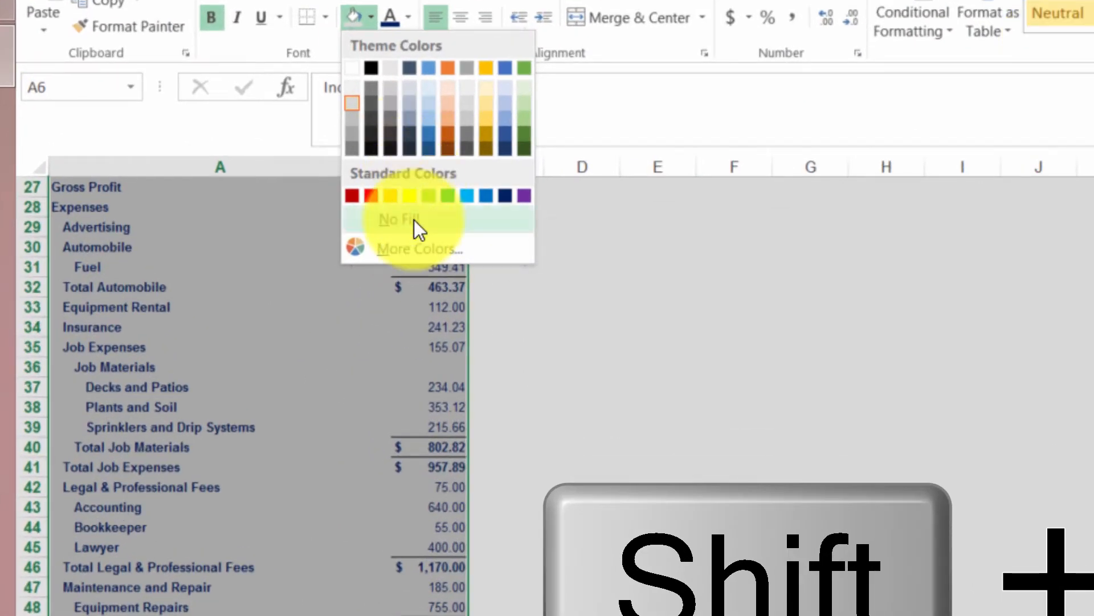
pyautogui.click(317, 194)
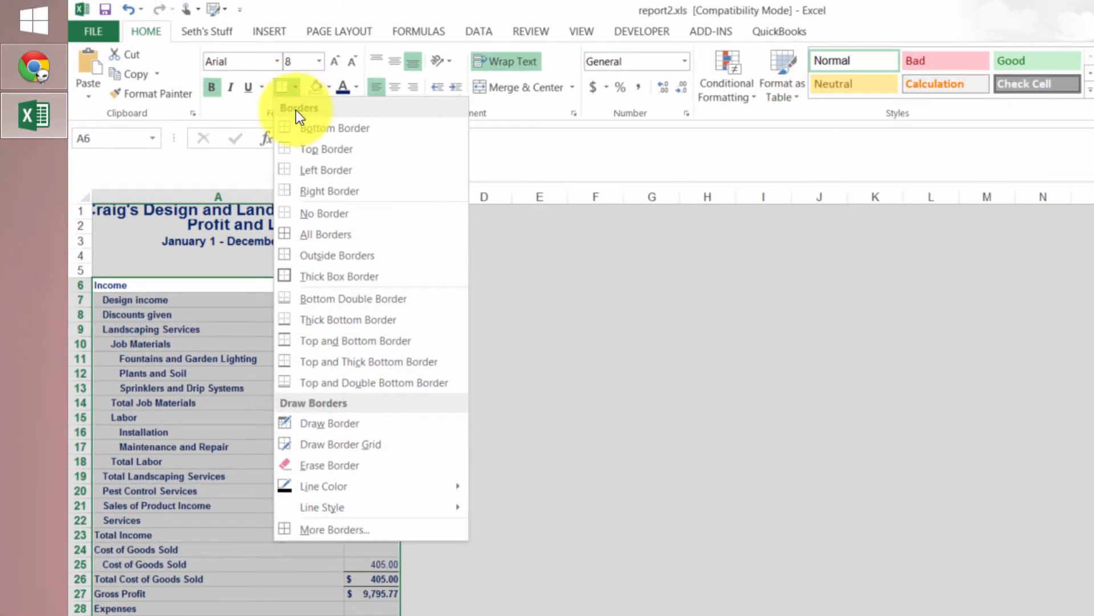
pyautogui.click(309, 253)
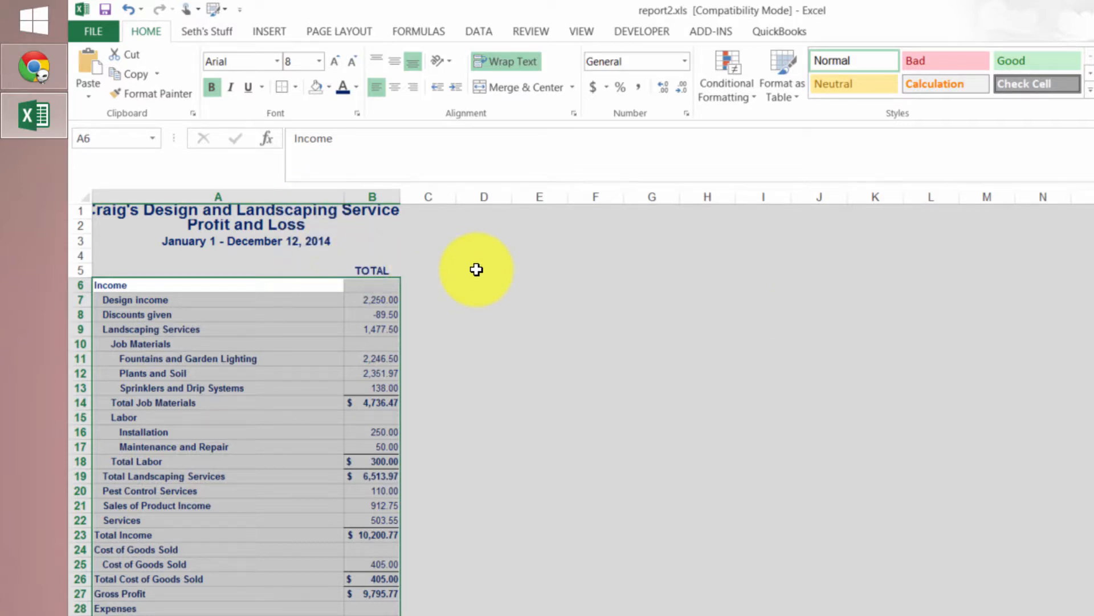
# Enter the header Account in cell A5, above the report's account names, and make it bold
pyautogui.hotkey('ctrl', 'Home')
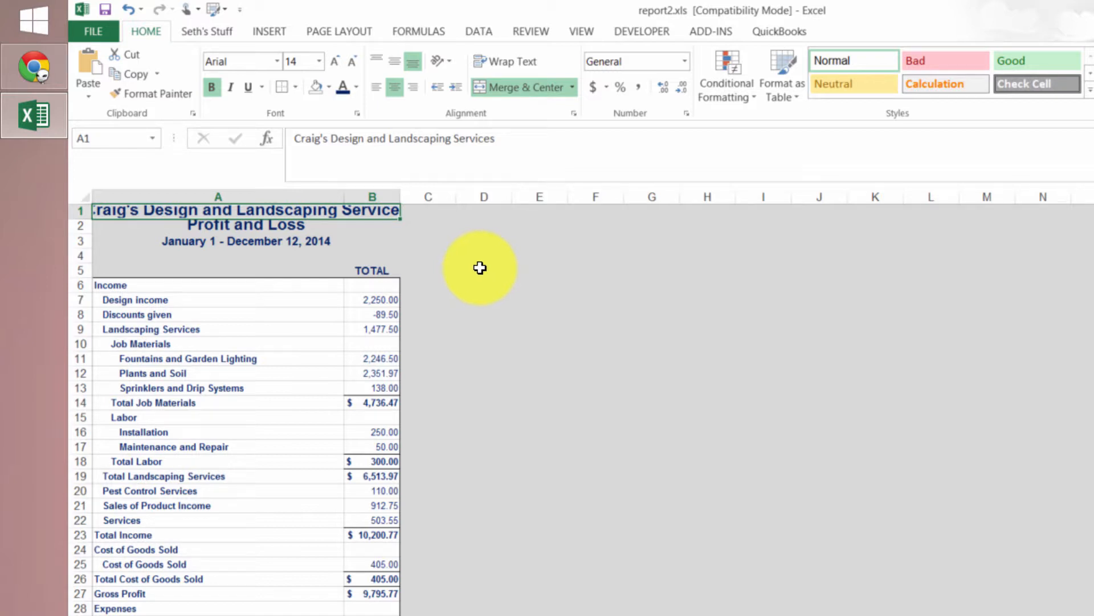
pyautogui.press('Down')
pyautogui.press('Down')
pyautogui.press('Down')
pyautogui.press('Down')
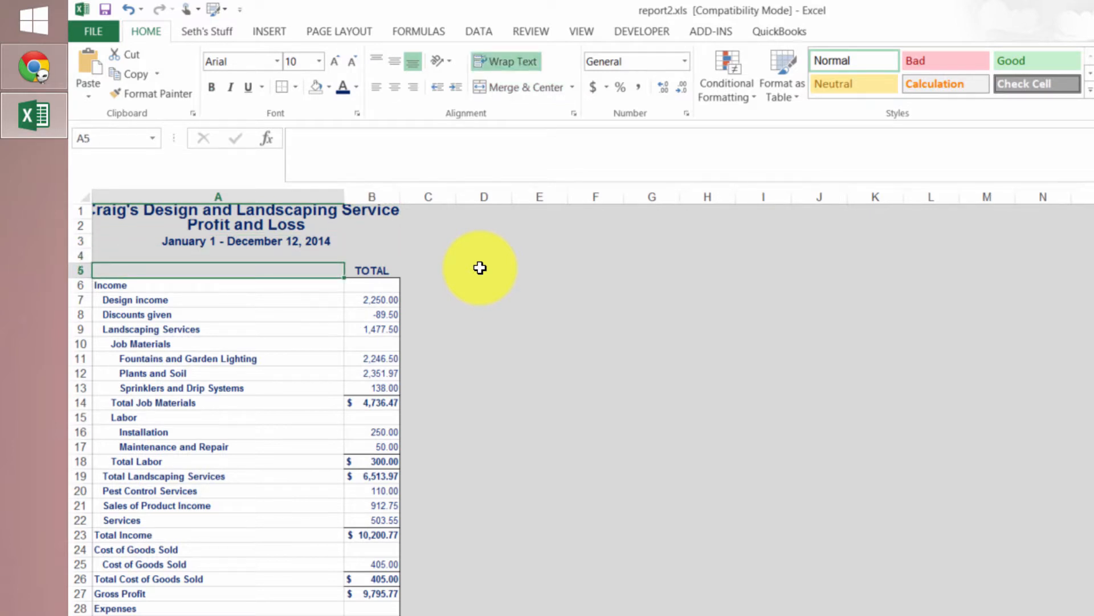
pyautogui.write('Account')
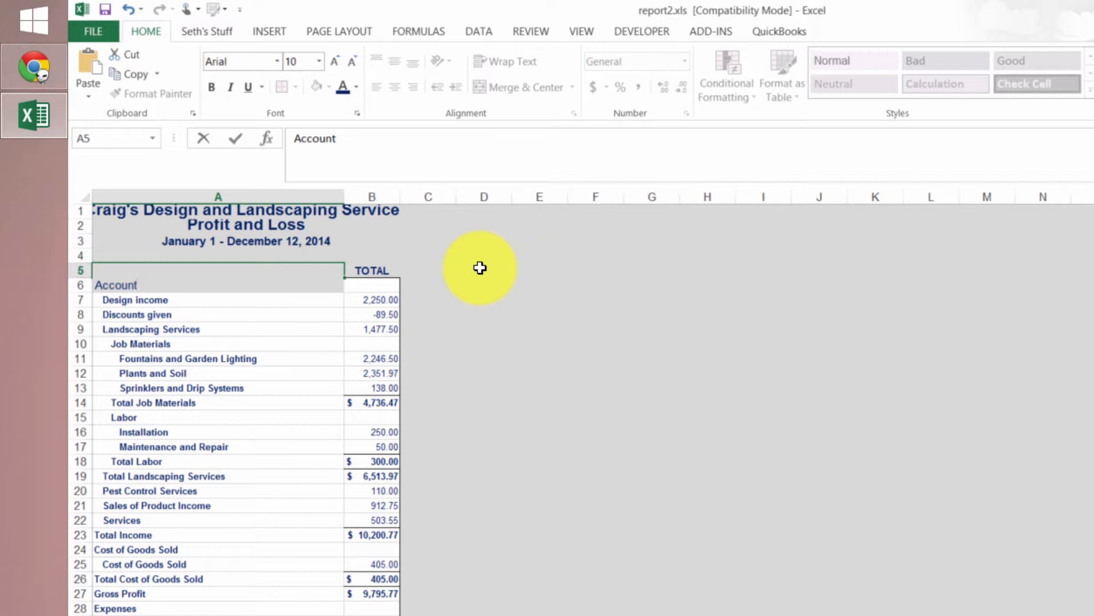
pyautogui.press('Return')
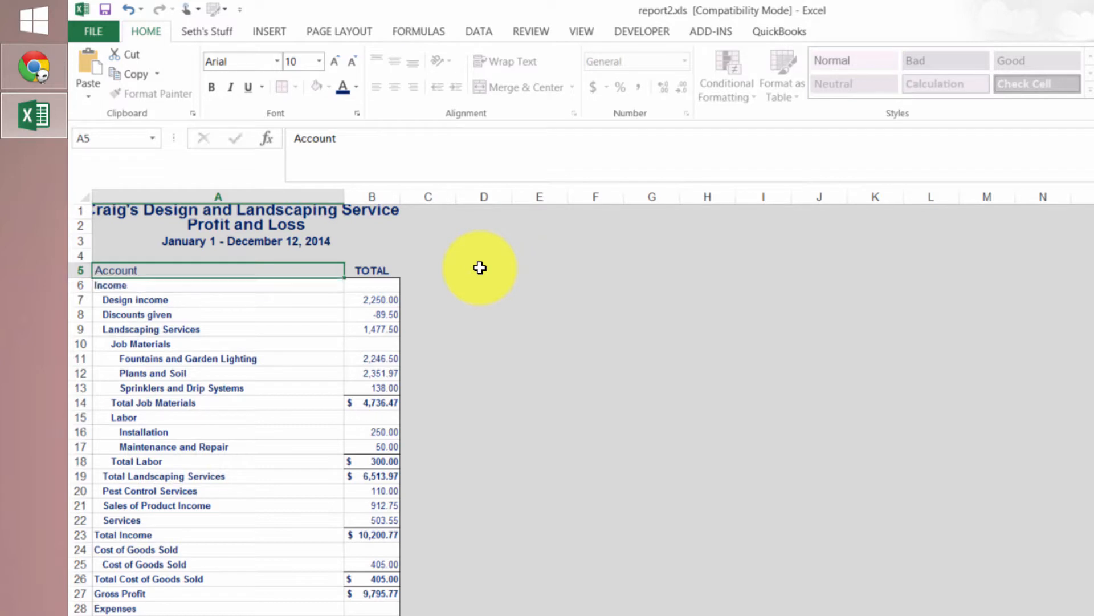
pyautogui.press('Up')
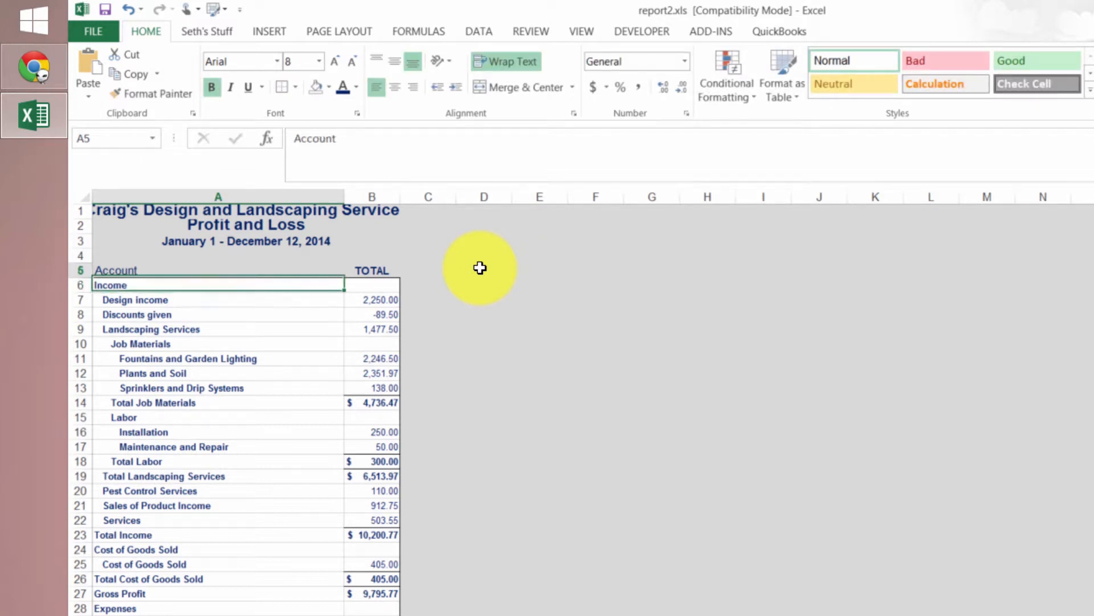
pyautogui.hotkey('ctrl', 'b')
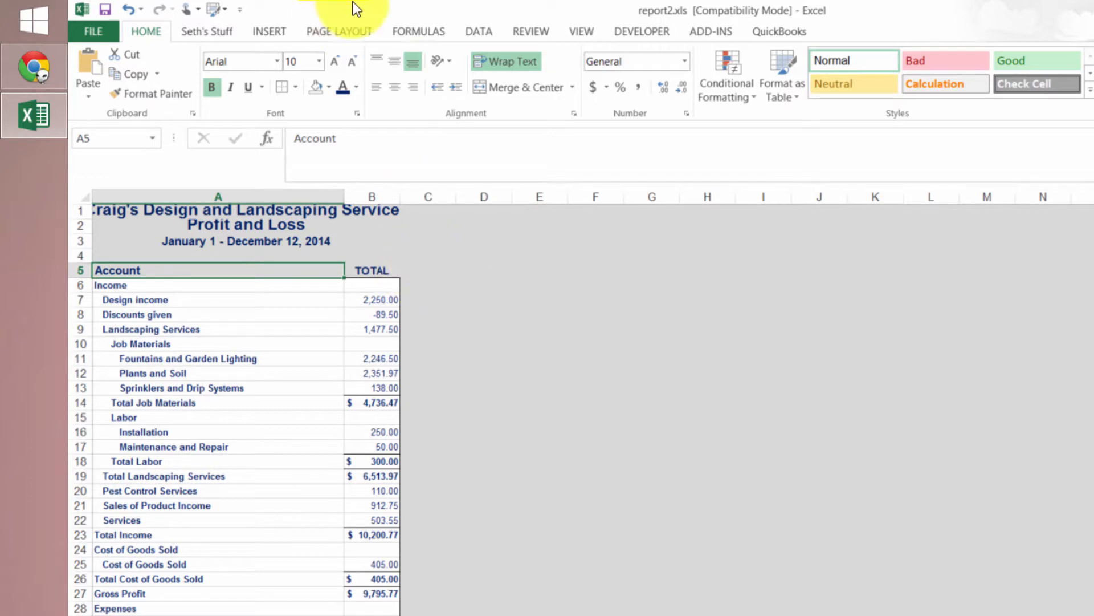
# Stop recording the macro
pyautogui.click(646, 26)
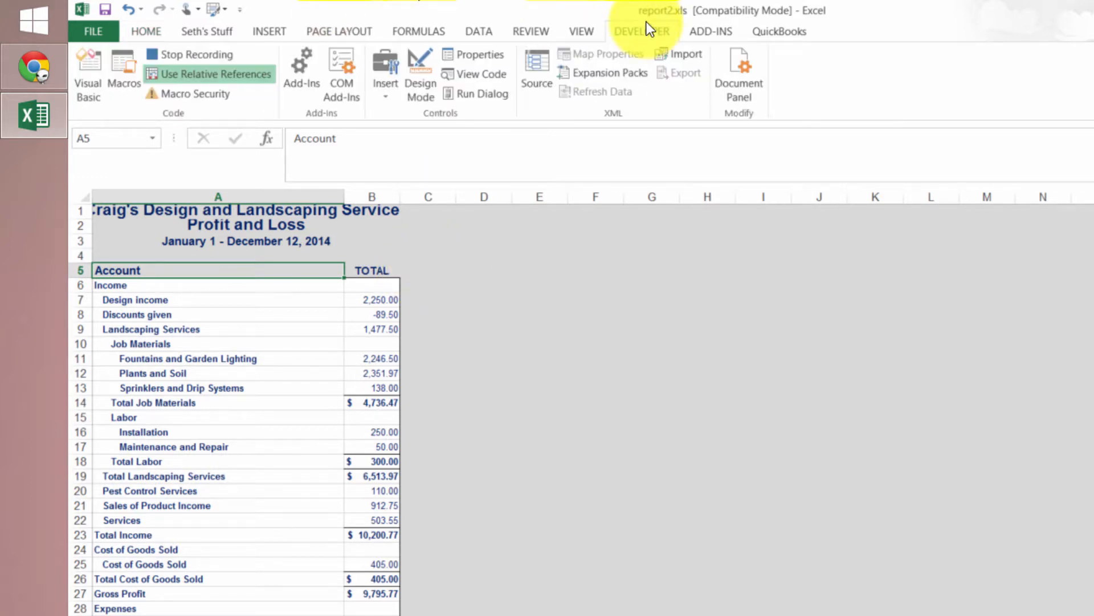
pyautogui.click(197, 50)
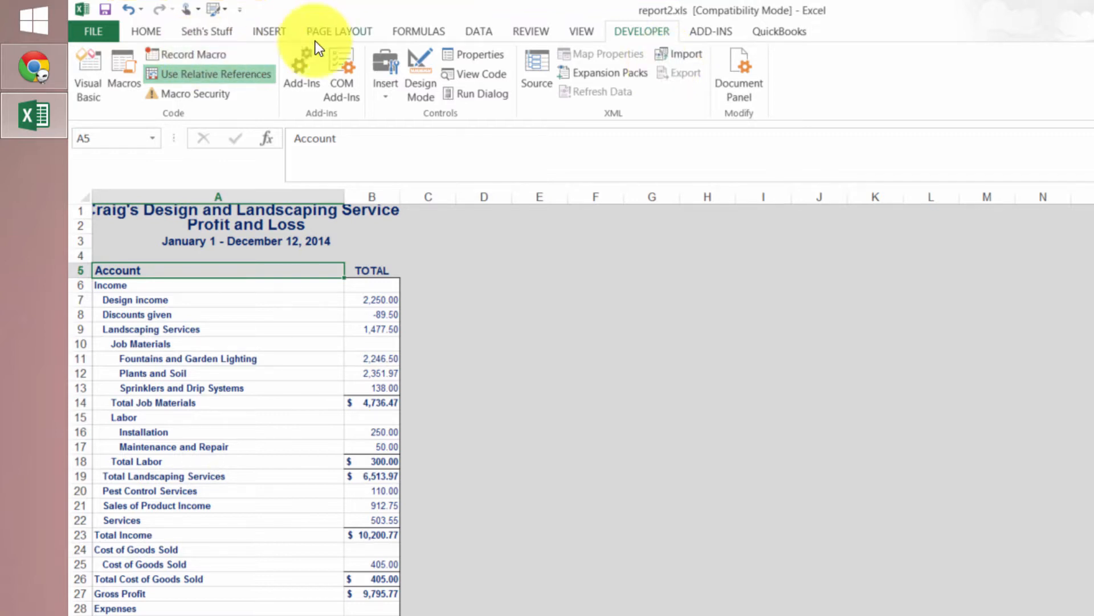
# Switch to QuickBooks Online in Chrome, export the Profit and Loss report to Excel, and open report3.xls with editing enabled
pyautogui.click(346, 0)
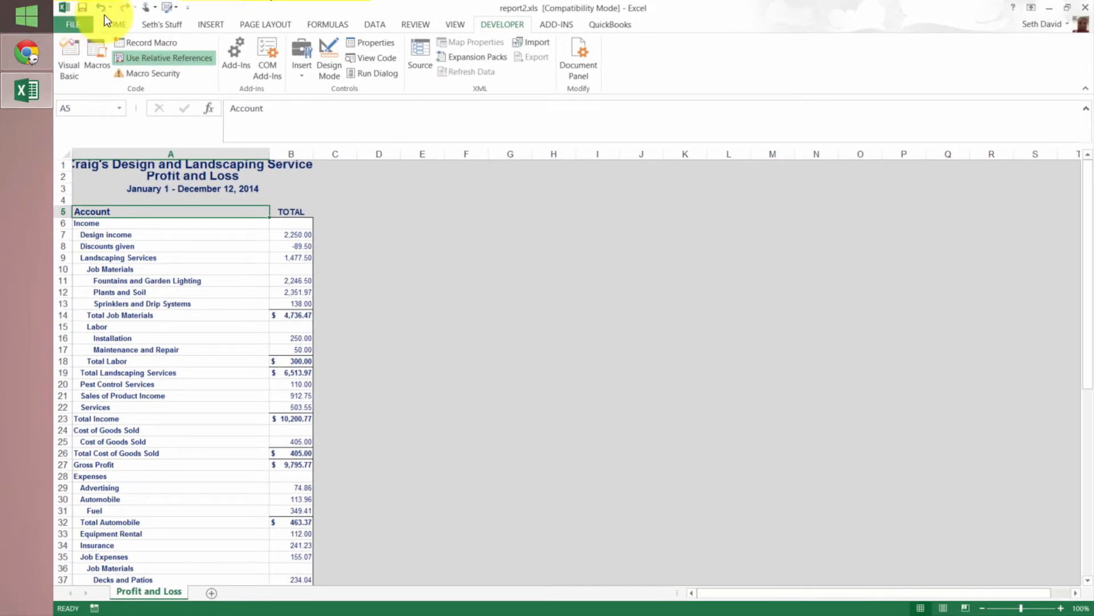
pyautogui.moveTo(420, 11); pyautogui.dragTo(0, 78)
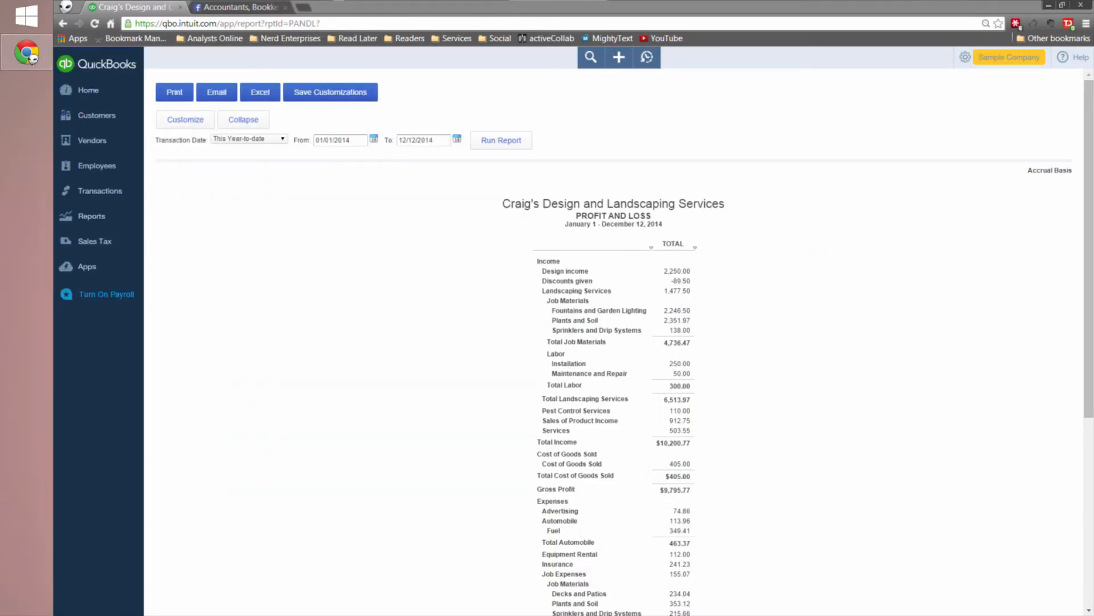
pyautogui.click(268, 91)
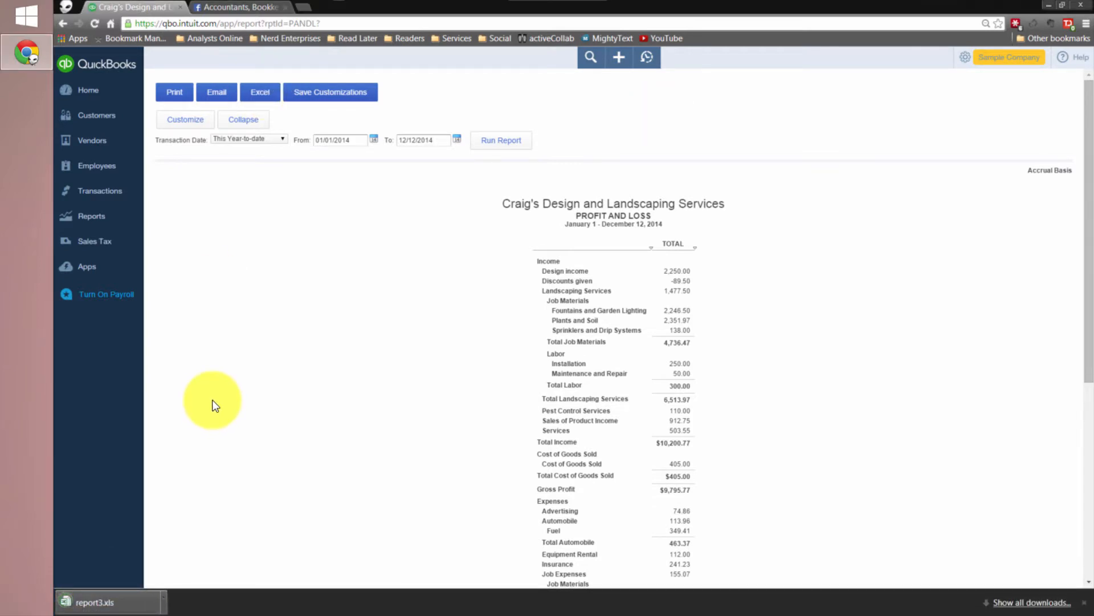
pyautogui.click(103, 602)
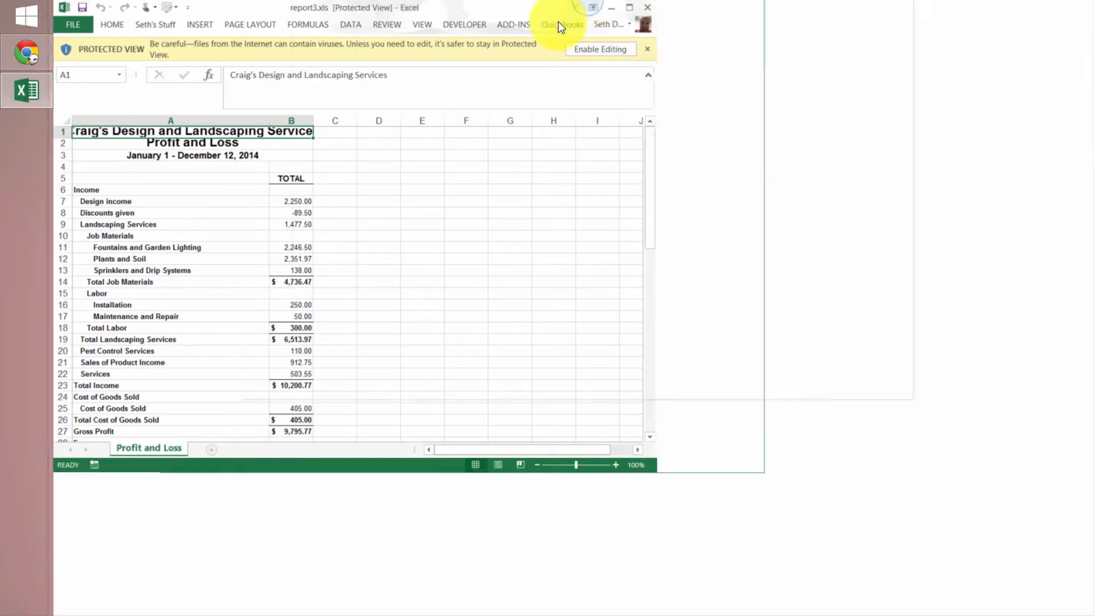
pyautogui.click(615, 47)
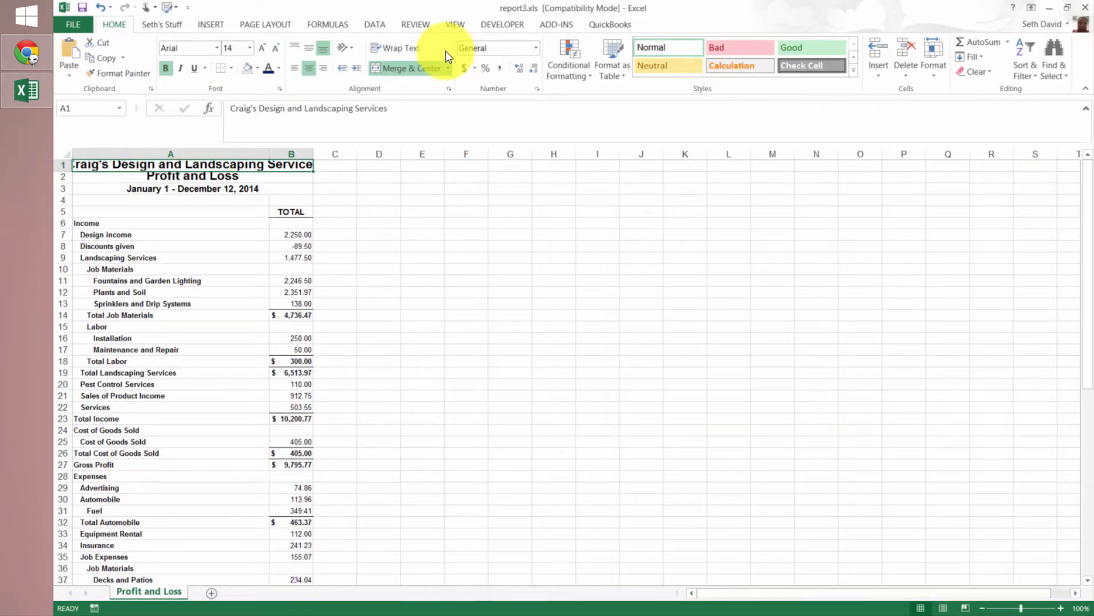
# Run the macro report2.xls!PL_QBO on the newly exported Profit and Loss report
pyautogui.click(494, 24)
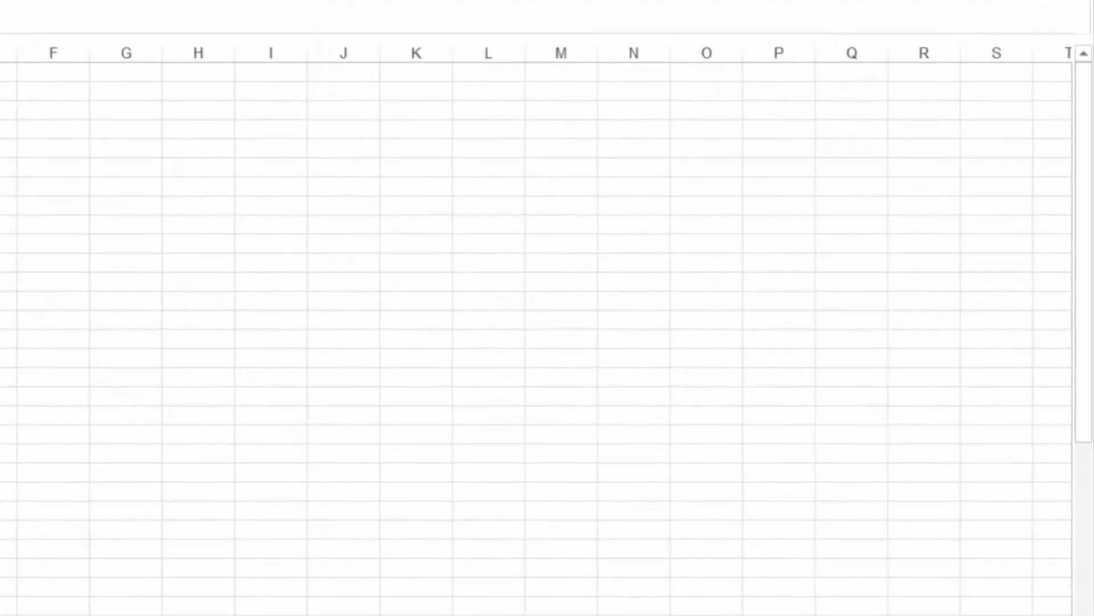
pyautogui.hotkey('alt', 'F8')
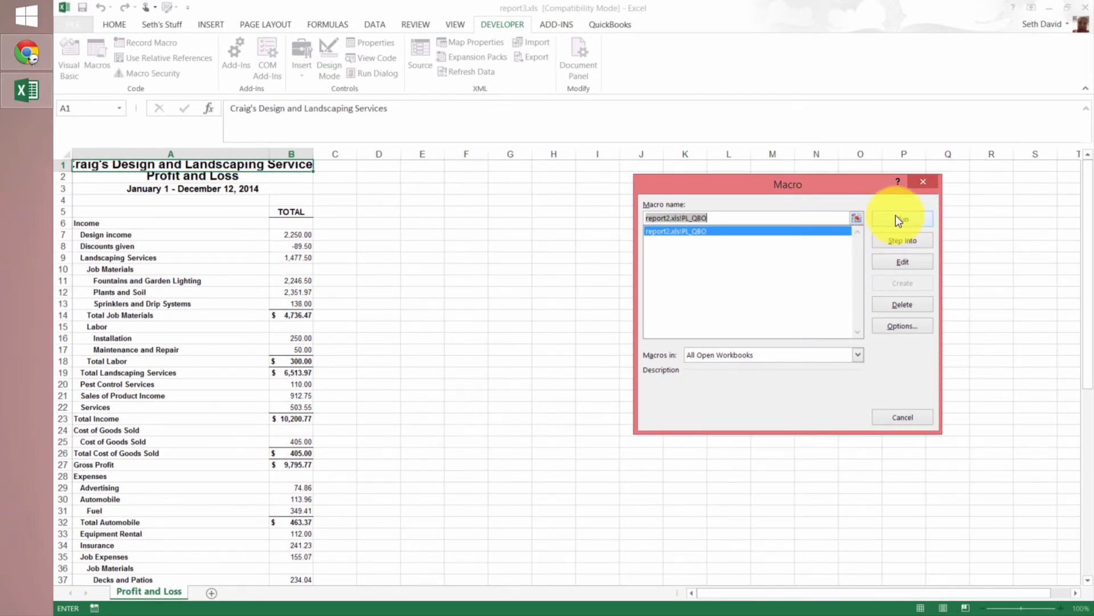
pyautogui.click(899, 219)
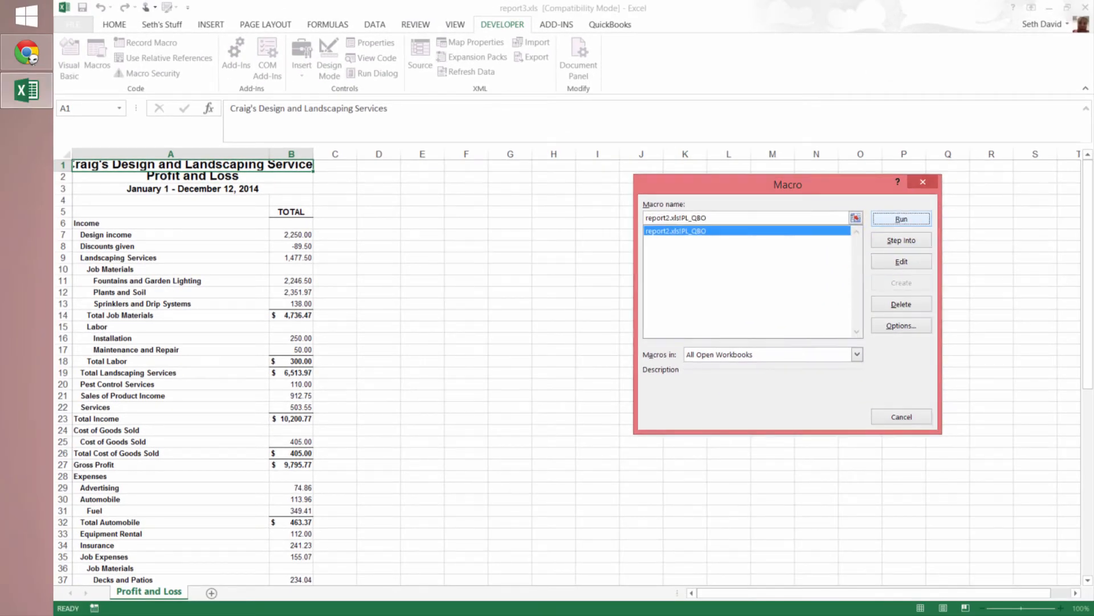